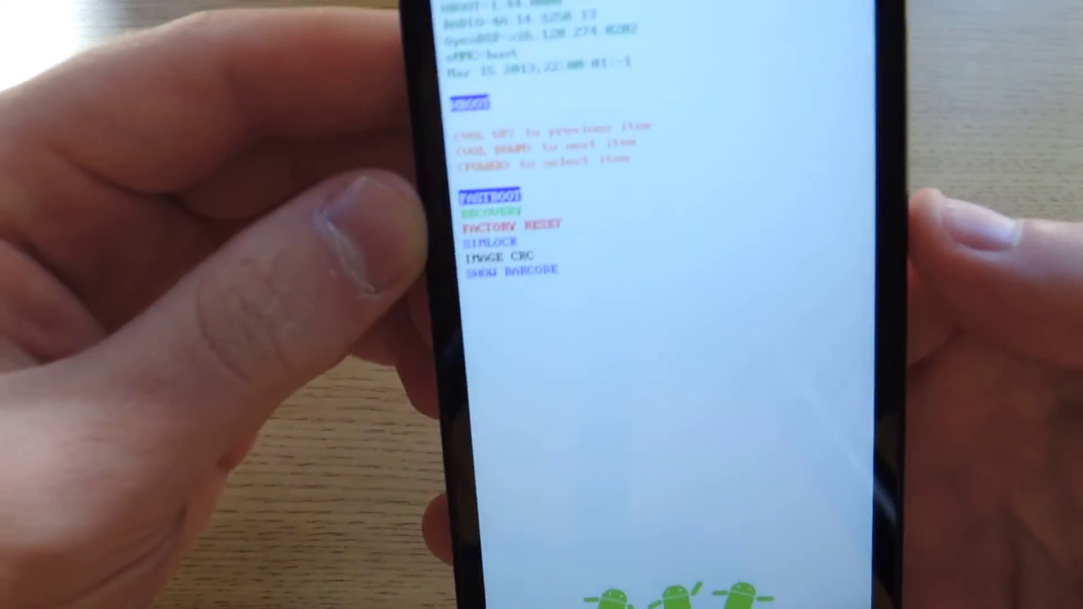
- Highlight RECOVERY in the HBOOT menu and select it to launch TWRP
key("Down")
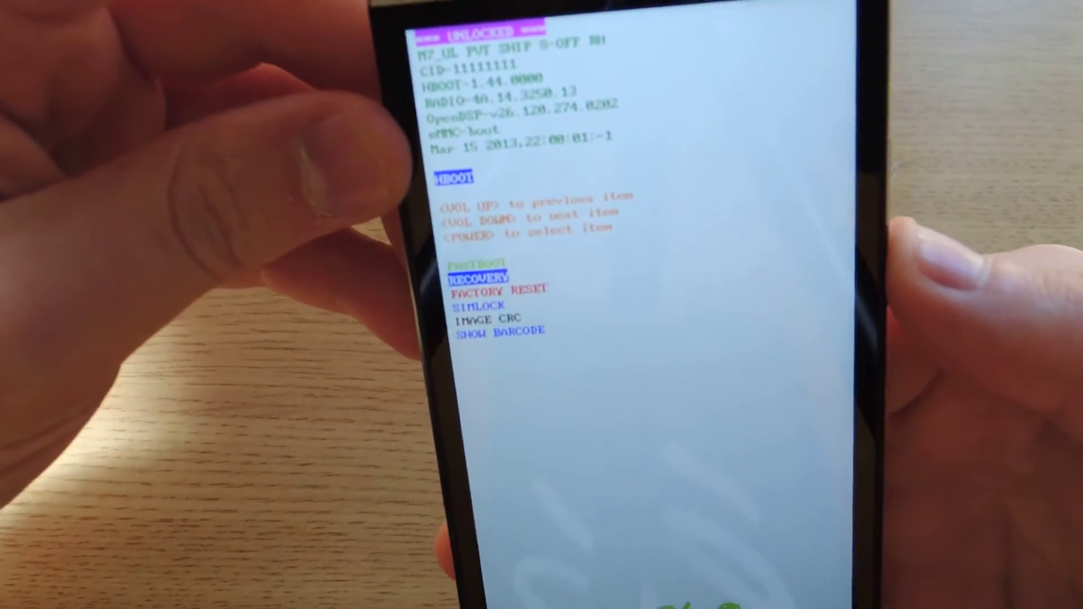
key("Return")
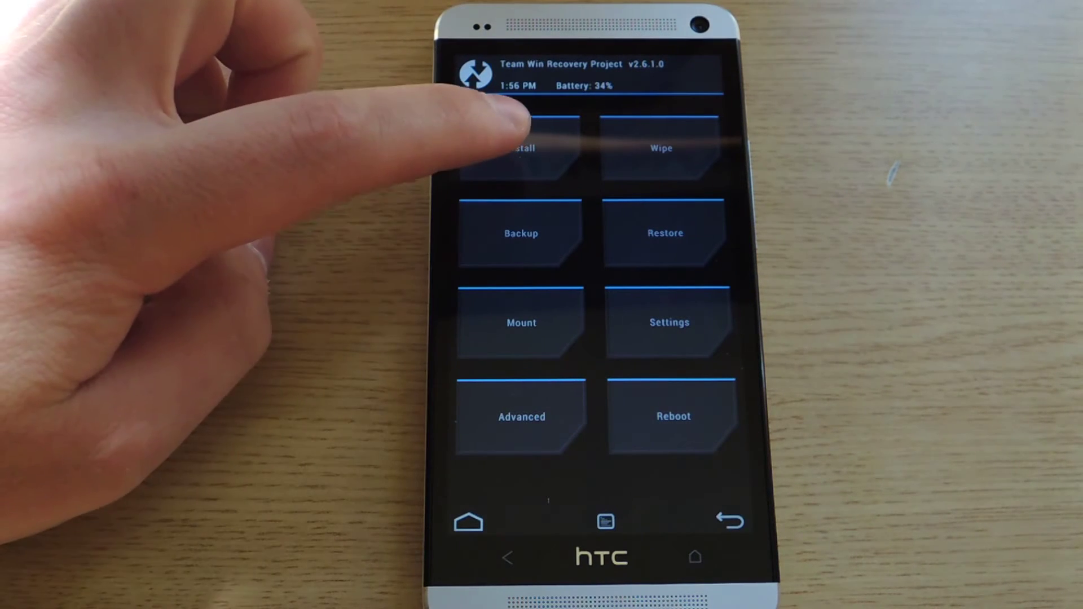
- Choose Install and pick NFC_NoIcon.zip from the /sdcard file list
left_click(520, 148)
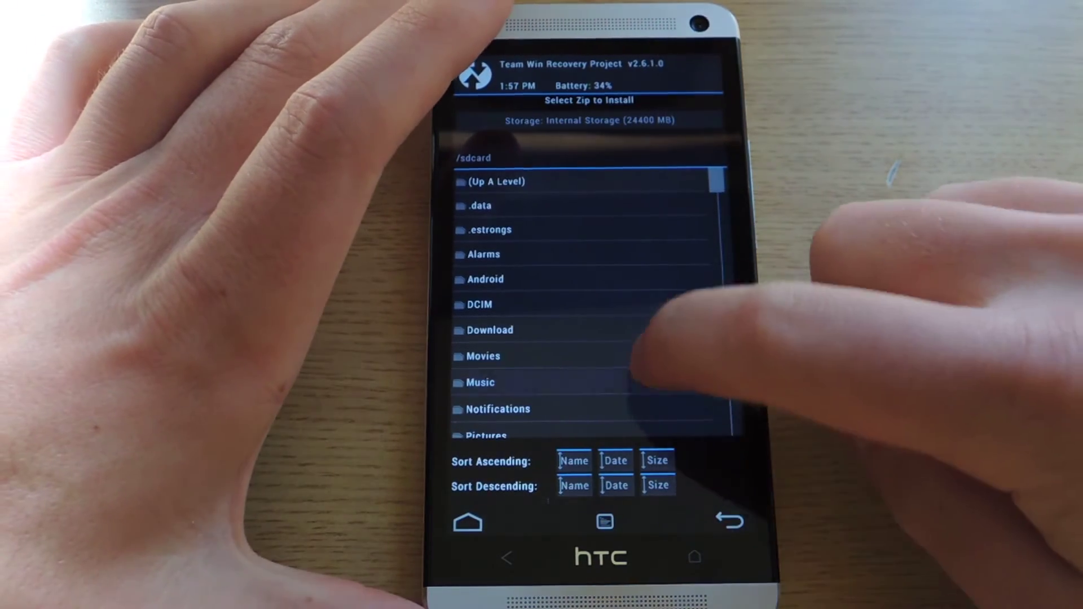
left_click_drag(634, 360, 647, 241)
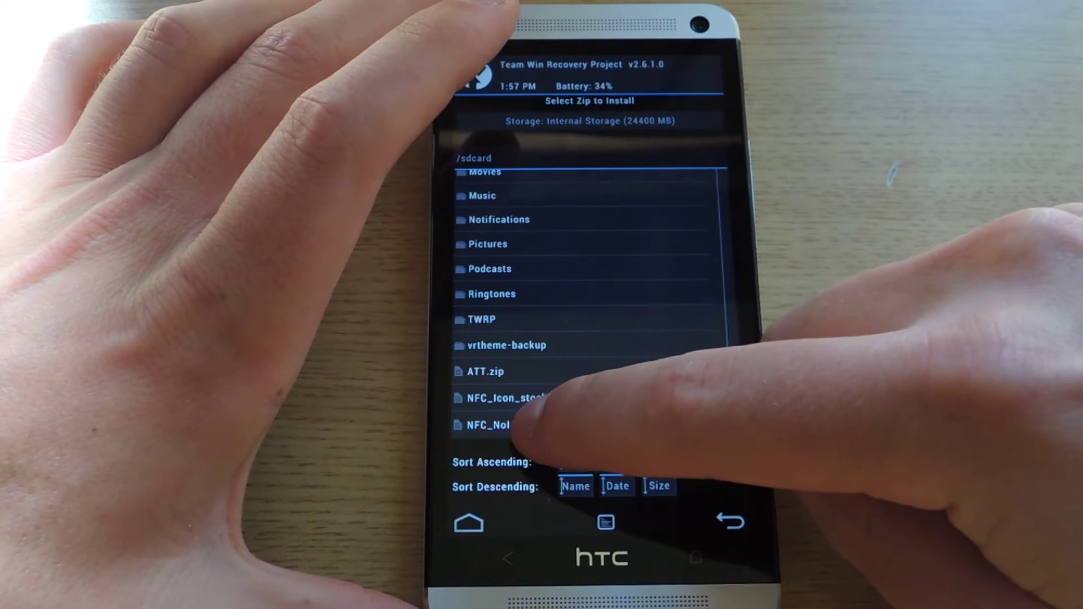
left_click(499, 425)
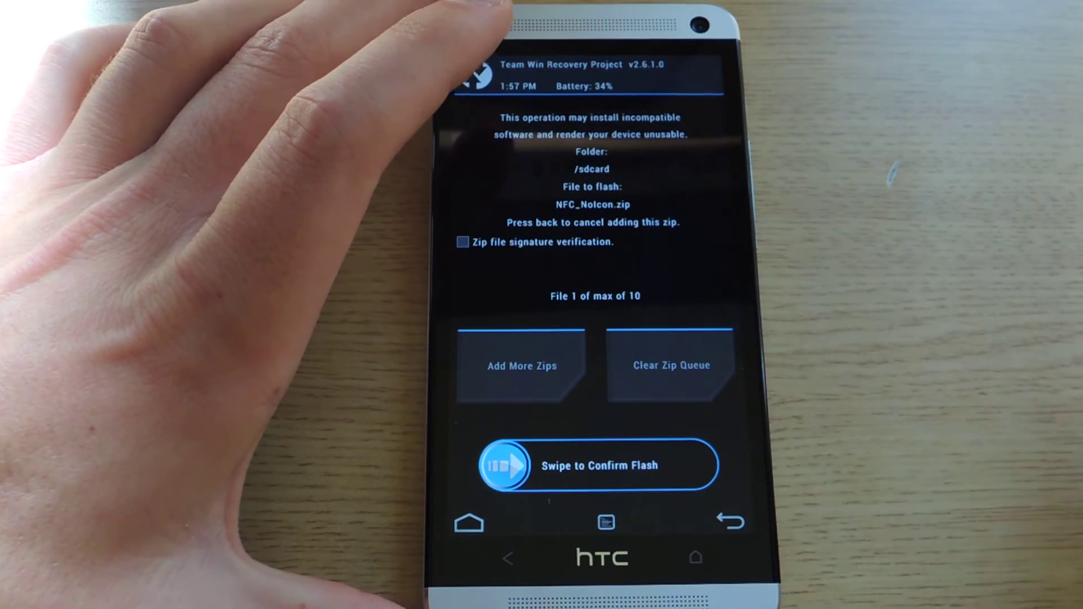
- Swipe the confirmation slider to flash NFC_NoIcon.zip
left_click_drag(504, 464, 694, 465)
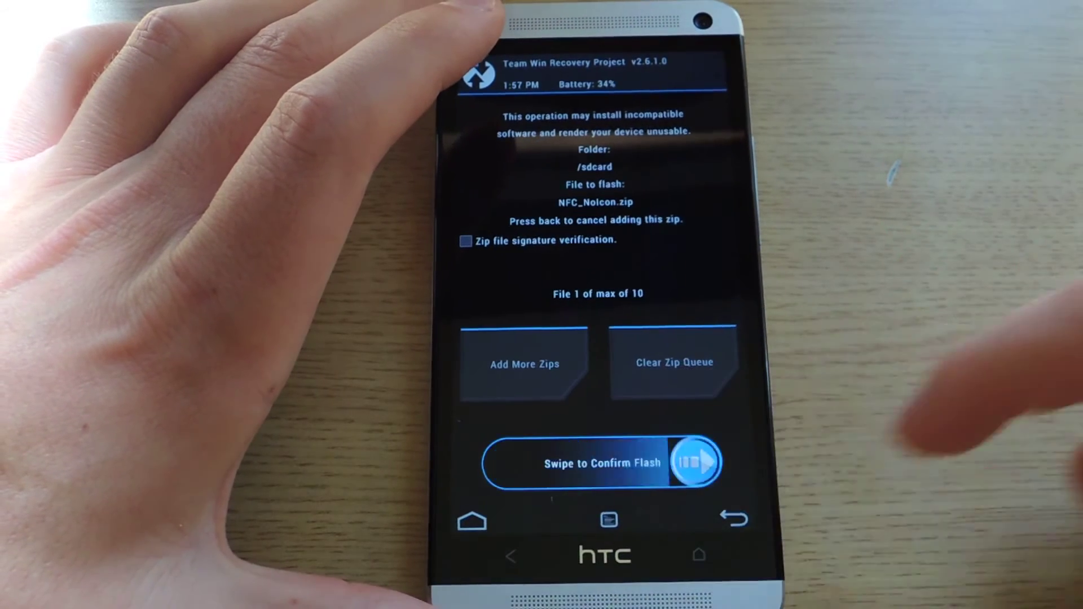